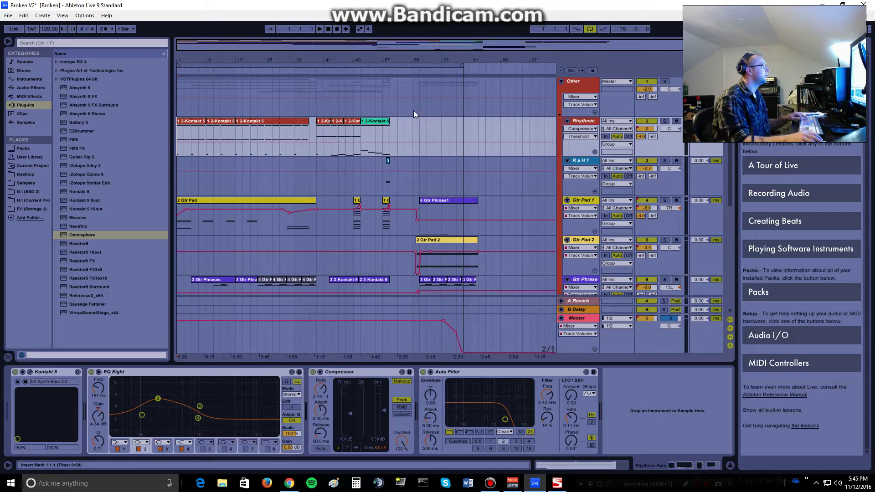
Play the 'Broken' arrangement and scroll down through its tracks.
key(space)
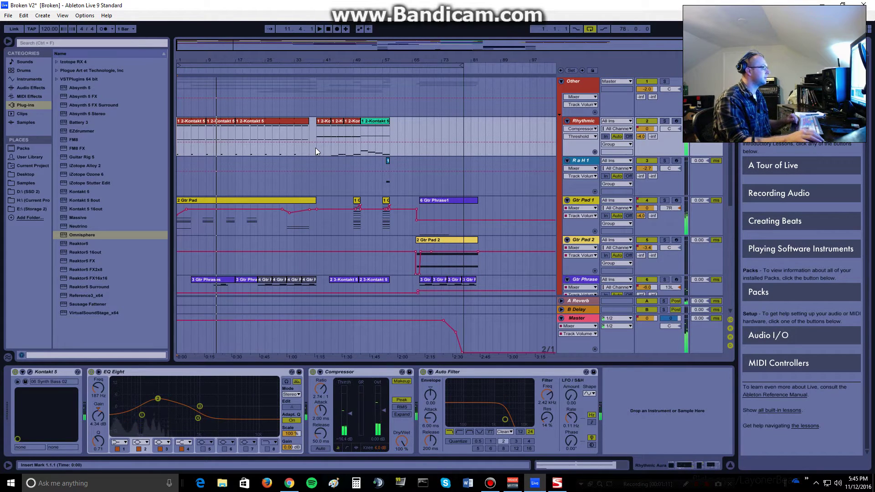
scroll(315, 150, down, 2)
scroll(315, 162, down, 1)
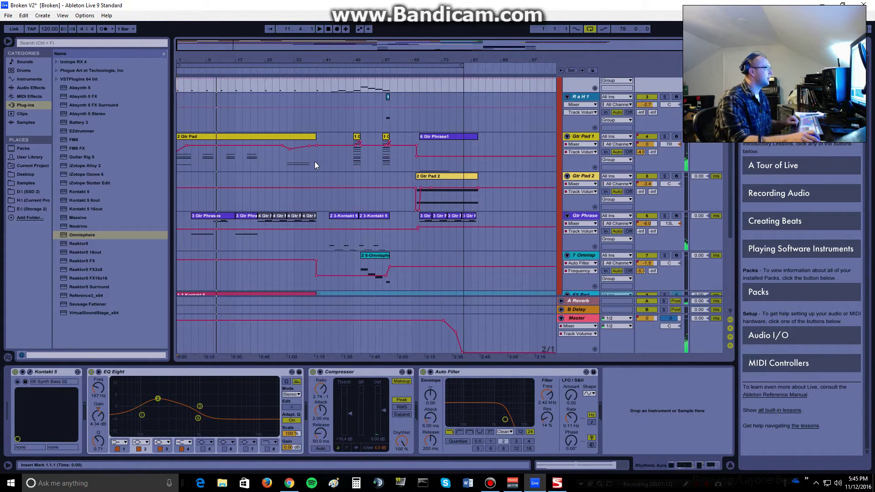
Place the insert mark at bar 75 on Gtr Phrase, then at bar 39 on Rhythmic.
click(445, 245)
scroll(445, 245, up, 2)
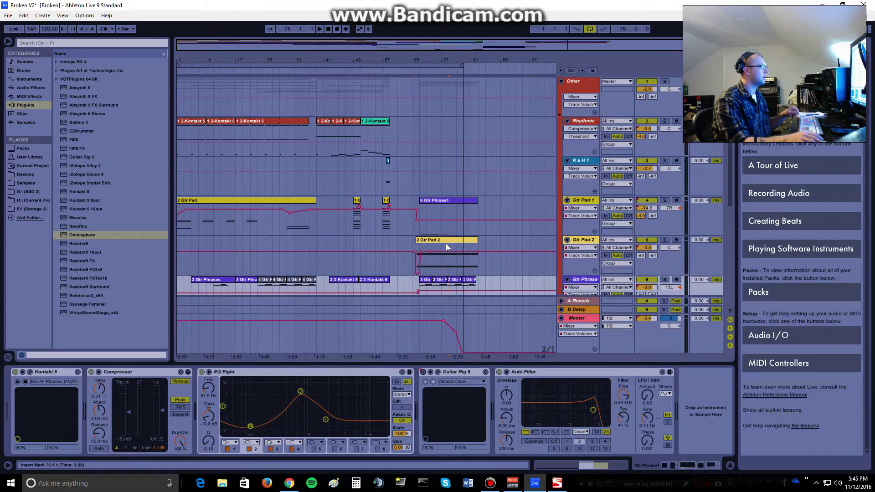
click(317, 133)
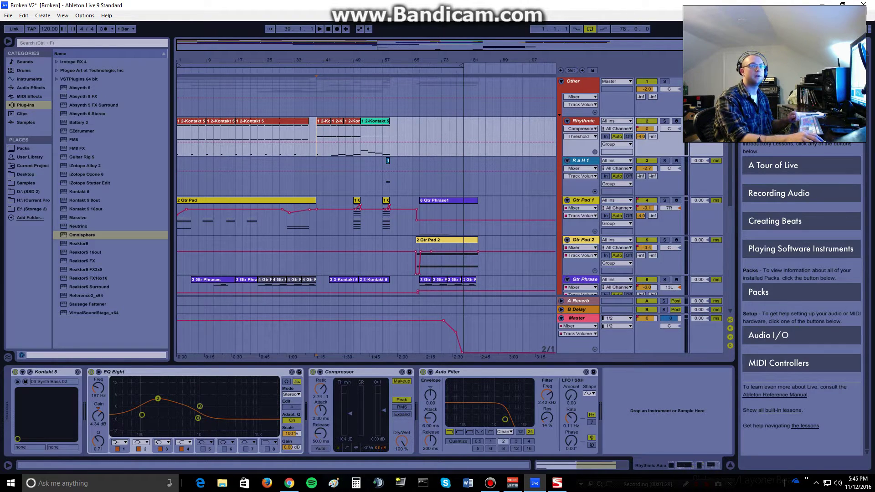
click(490, 483)
drag(790, 173, 417, 138)
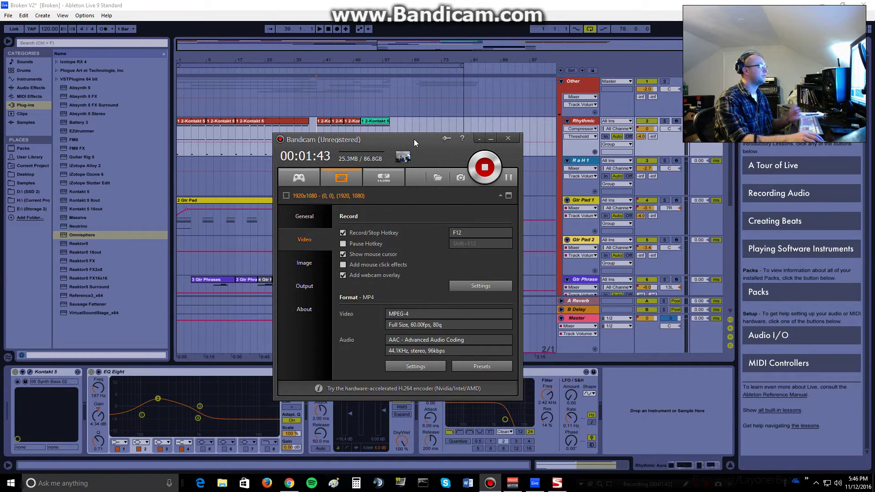
drag(414, 139, 697, 144)
click(765, 144)
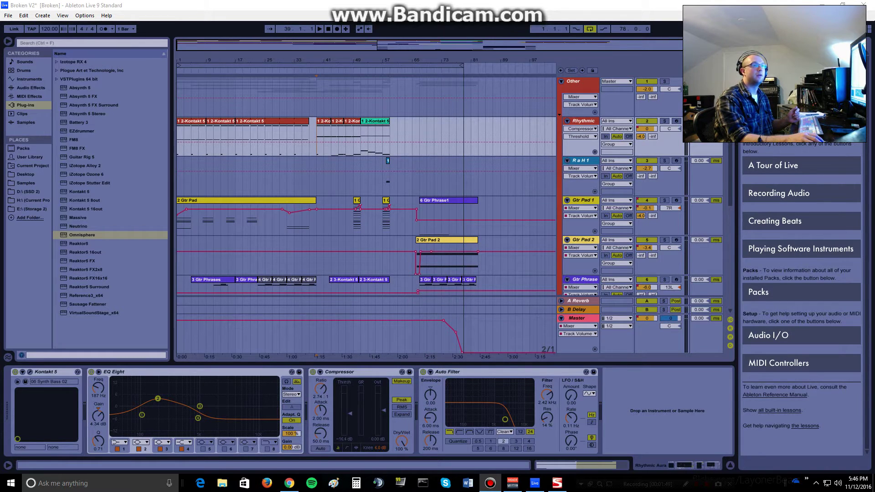
click(512, 483)
drag(443, 112, 443, 111)
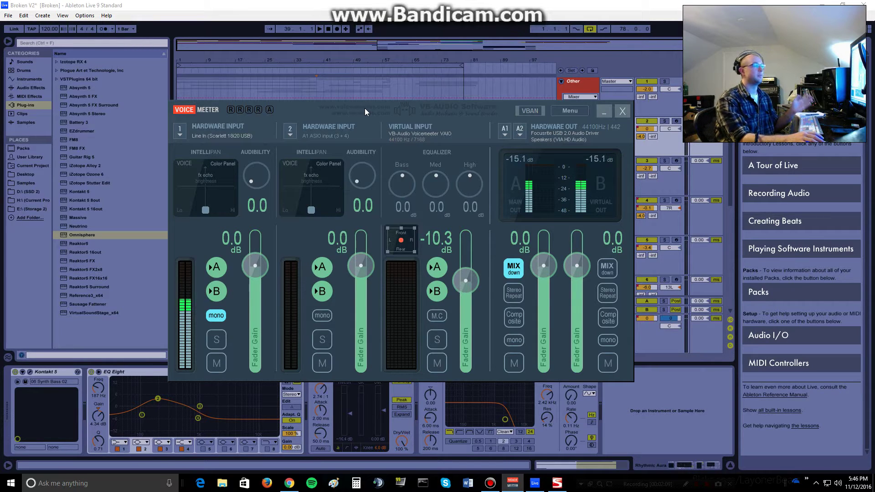
click(604, 111)
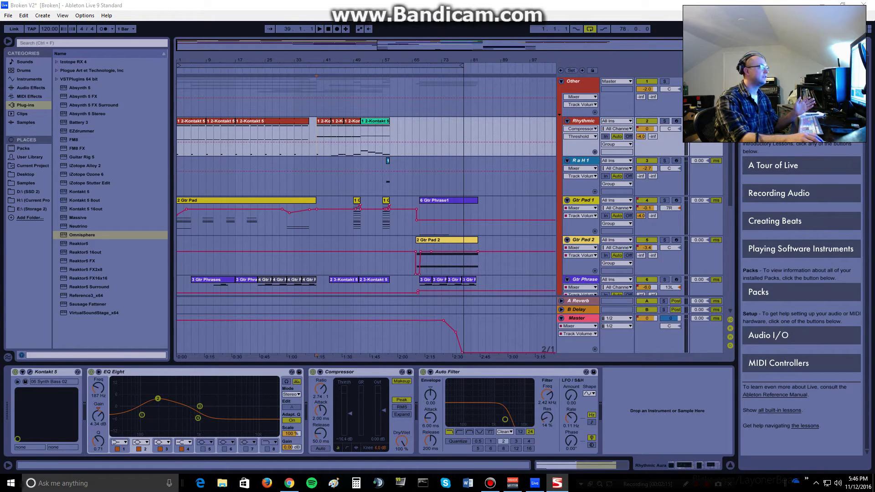
click(556, 483)
drag(561, 187, 400, 117)
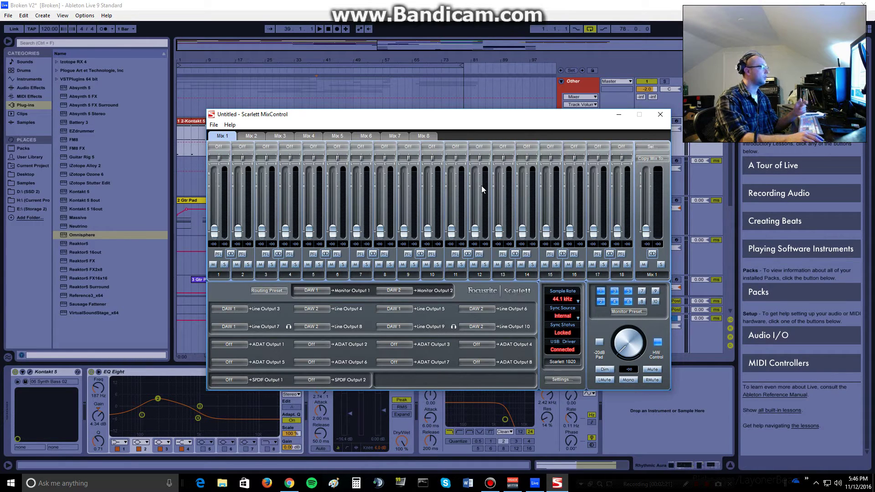
click(618, 114)
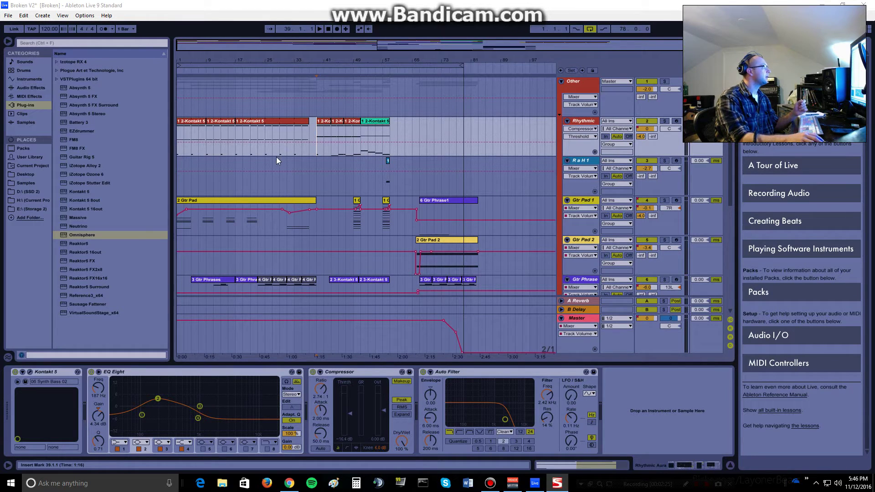
Show Chrome's VB-Audio Voicemeeter page, highlighting its web address and the 'Voicemeeter' heading.
click(283, 488)
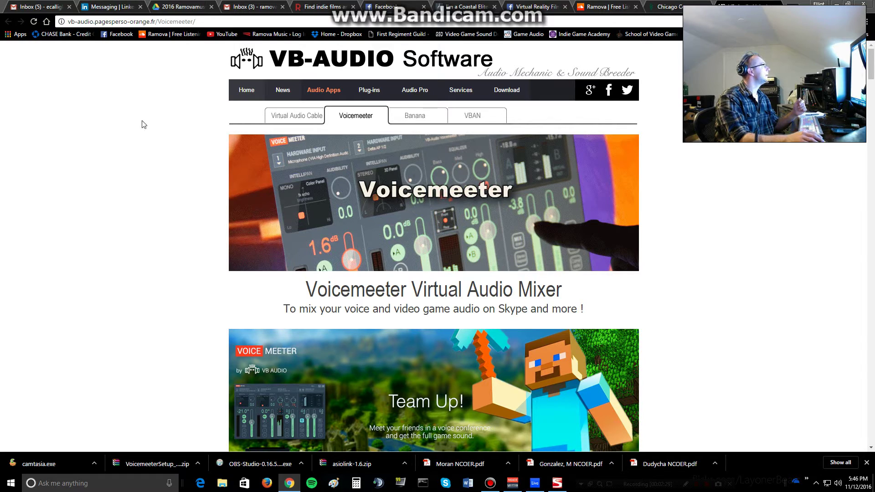
click(220, 18)
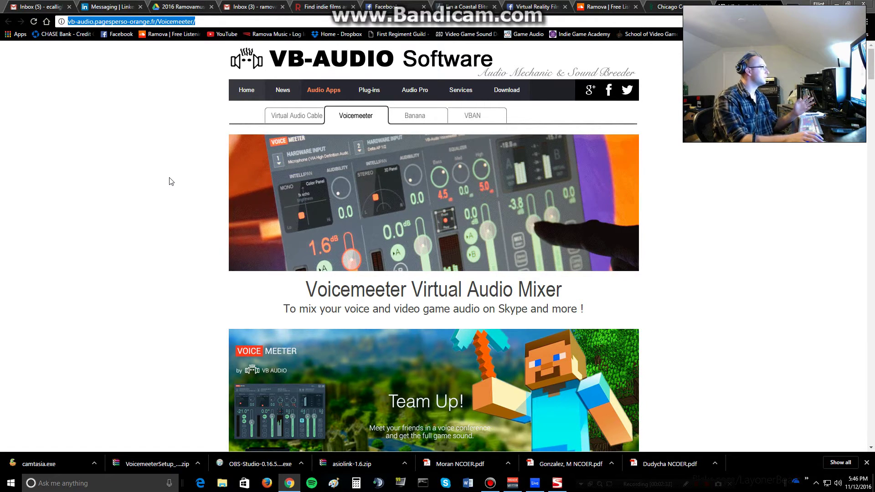
click(171, 181)
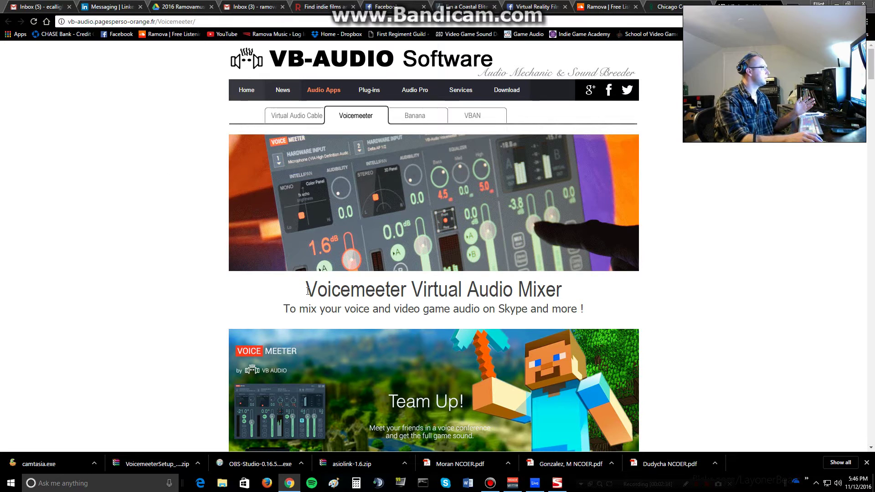
drag(305, 290, 405, 290)
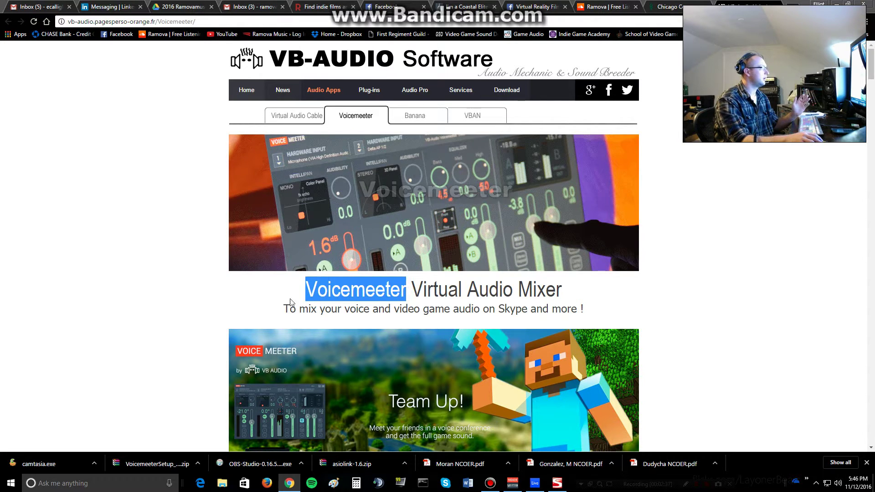
click(197, 301)
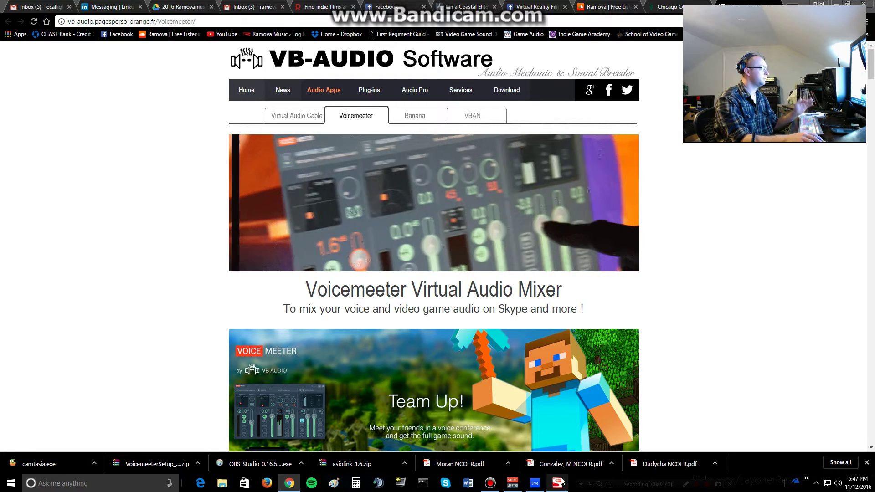
Bring the Broken V2 project back to front and return the insert mark to bar 1.
mouse_move(535, 482)
click(545, 442)
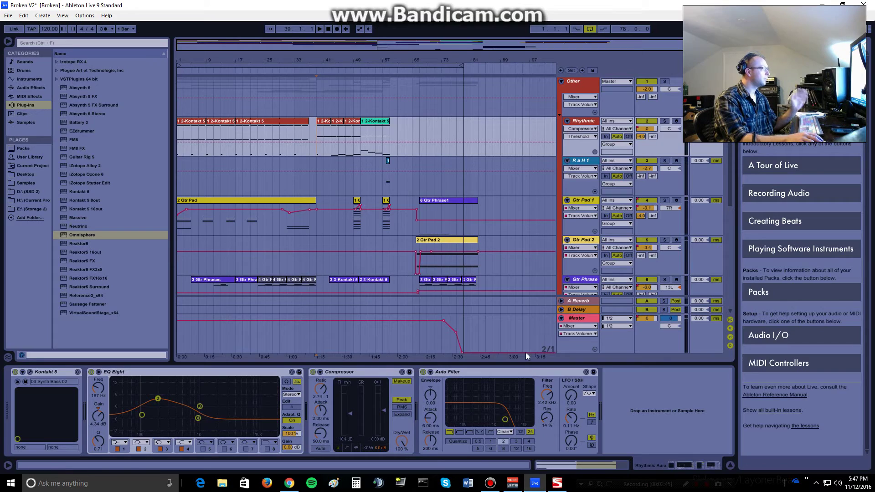
click(179, 153)
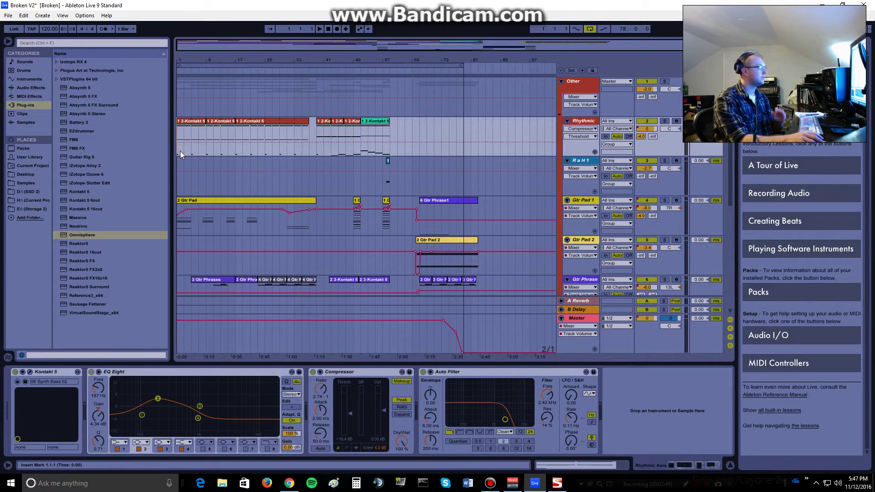
Set Ableton's audio device to Voicemeeter Virtual ASIO in the Audio preferences.
click(91, 16)
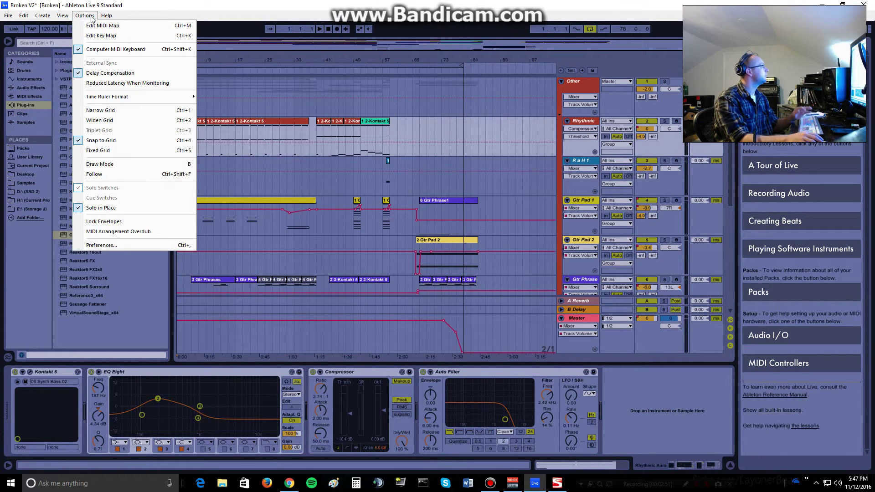
click(134, 248)
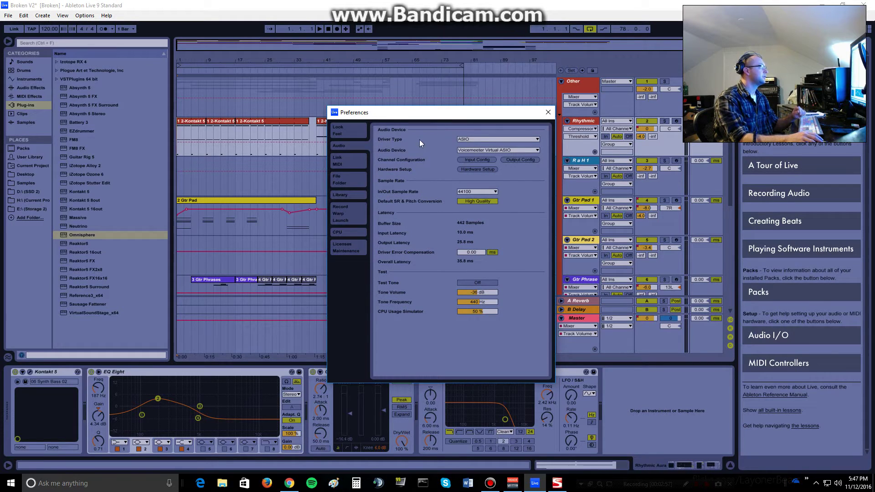
click(502, 149)
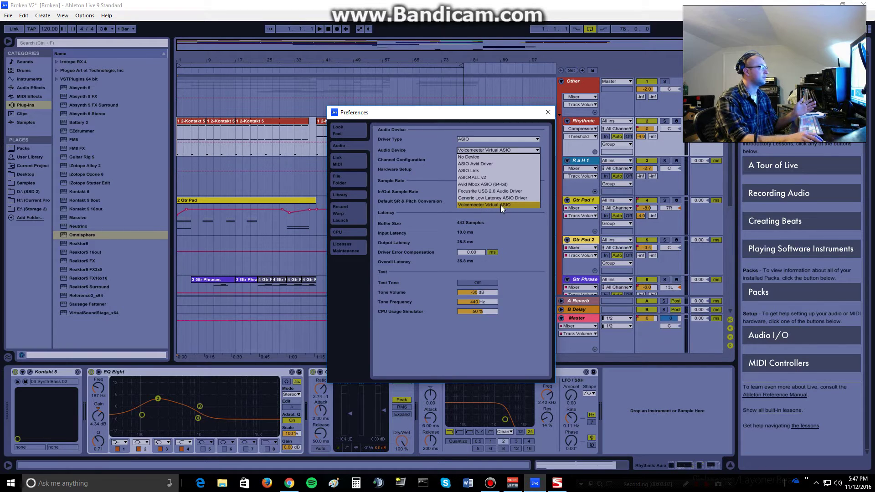
click(488, 205)
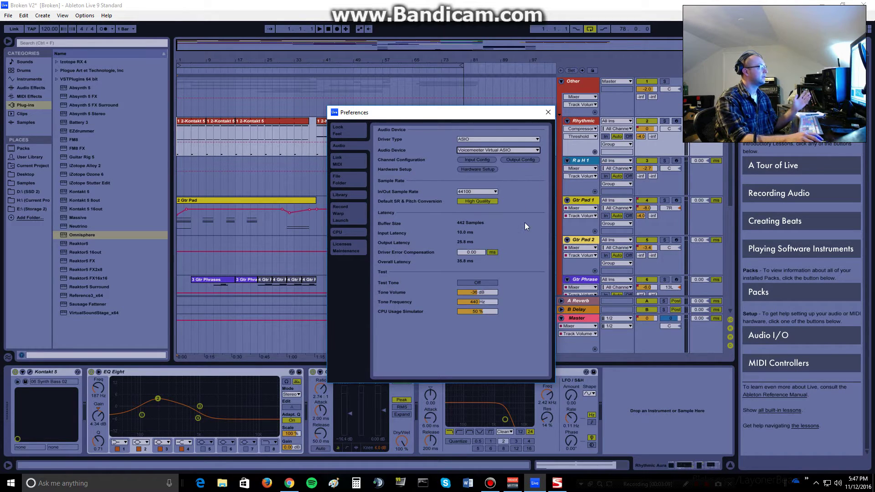
click(548, 112)
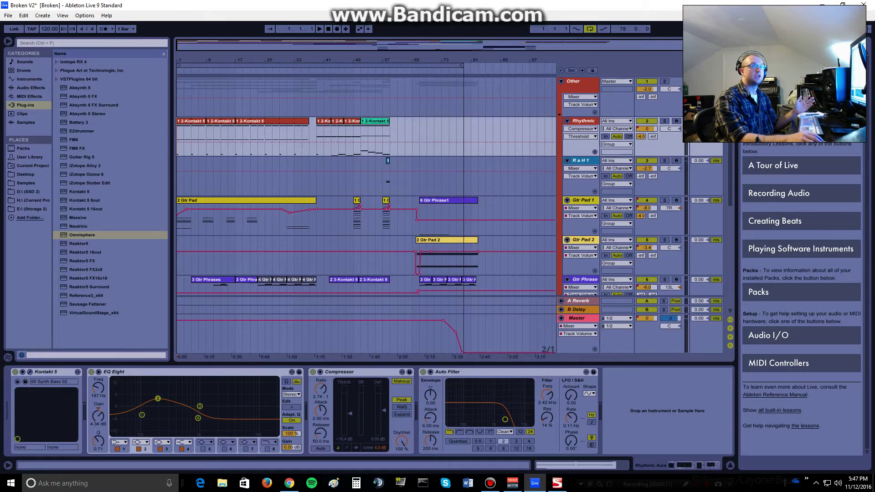
click(513, 483)
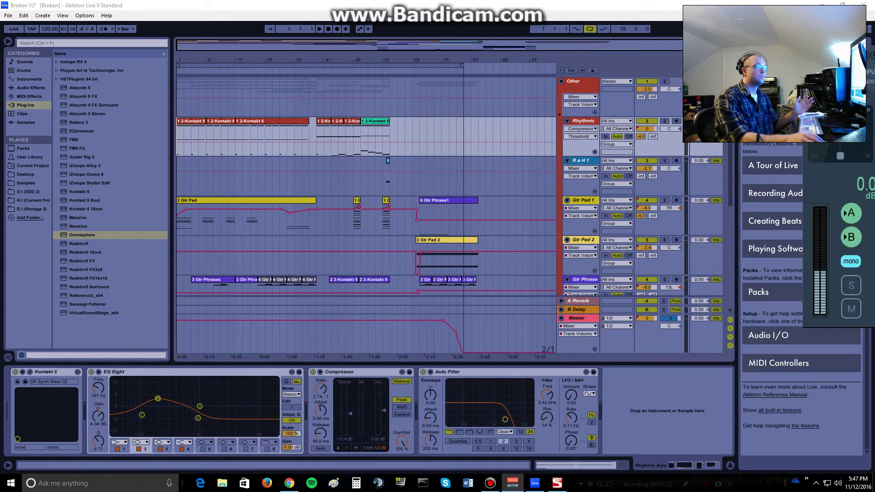
drag(259, 110, 462, 113)
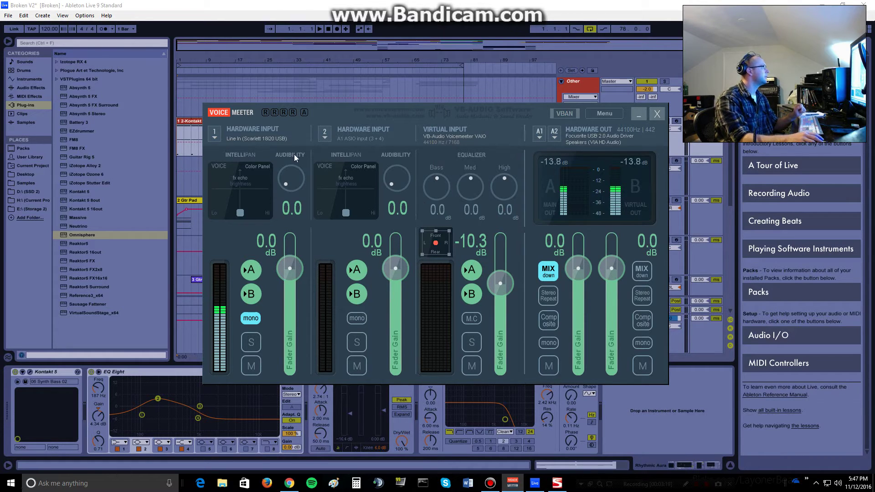
click(213, 137)
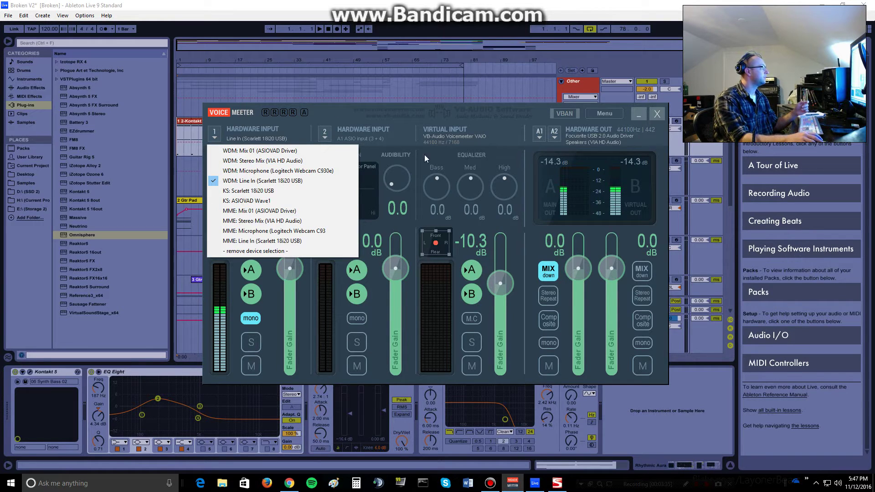
click(408, 114)
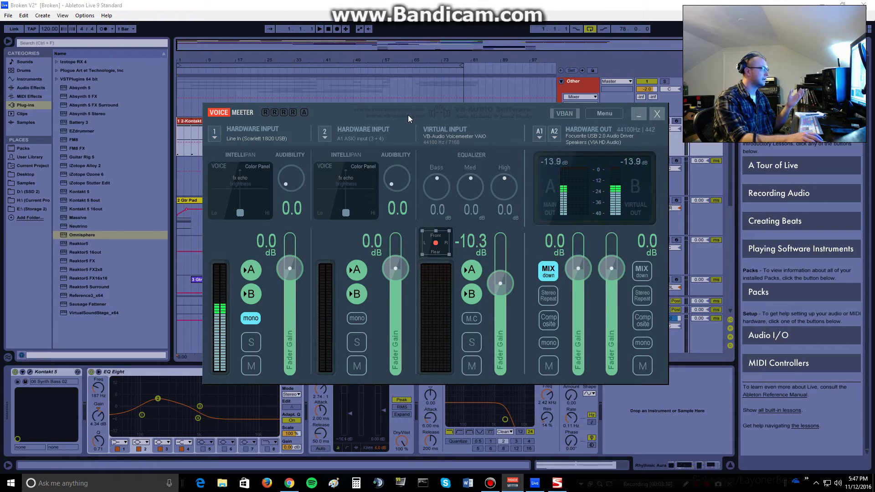
click(215, 136)
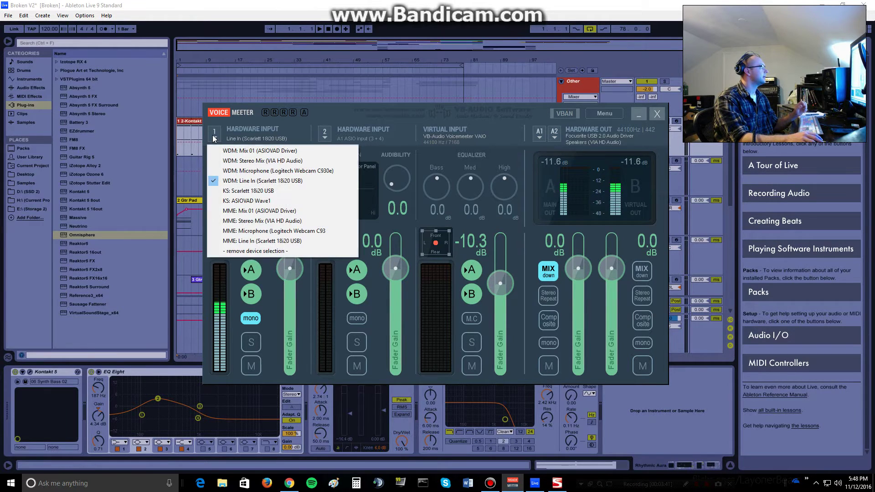
click(348, 114)
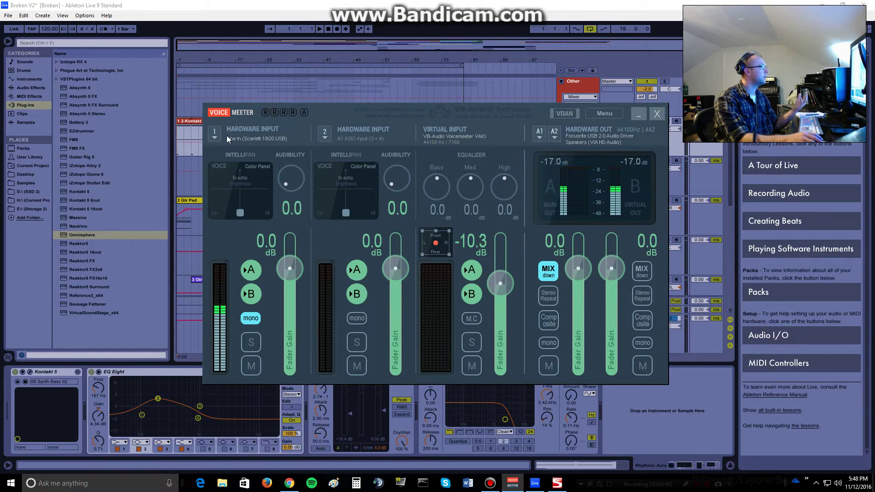
click(325, 139)
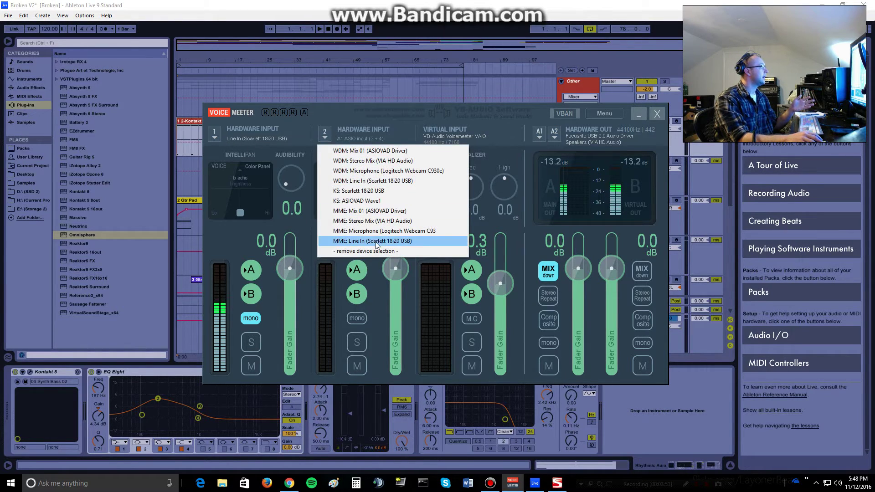
click(377, 144)
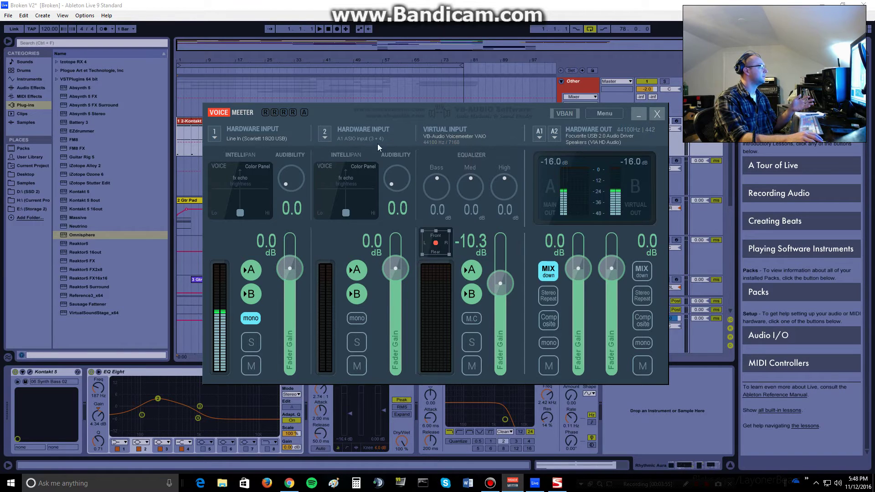
click(335, 138)
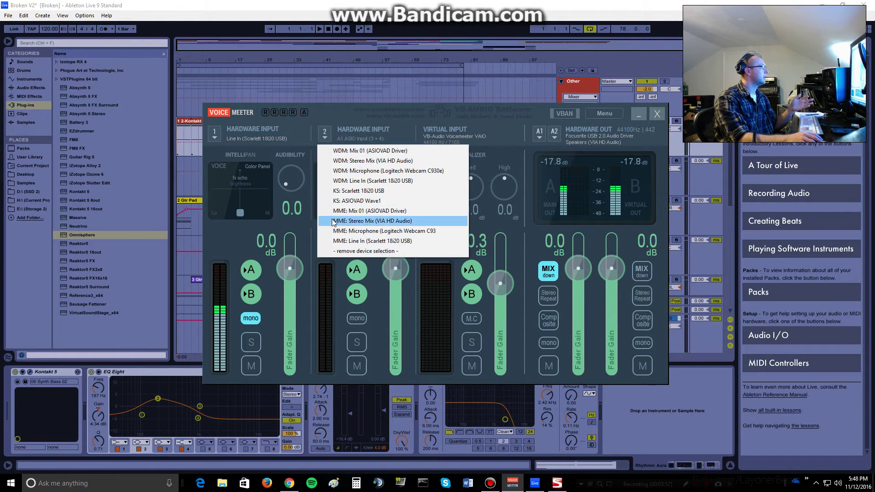
click(356, 249)
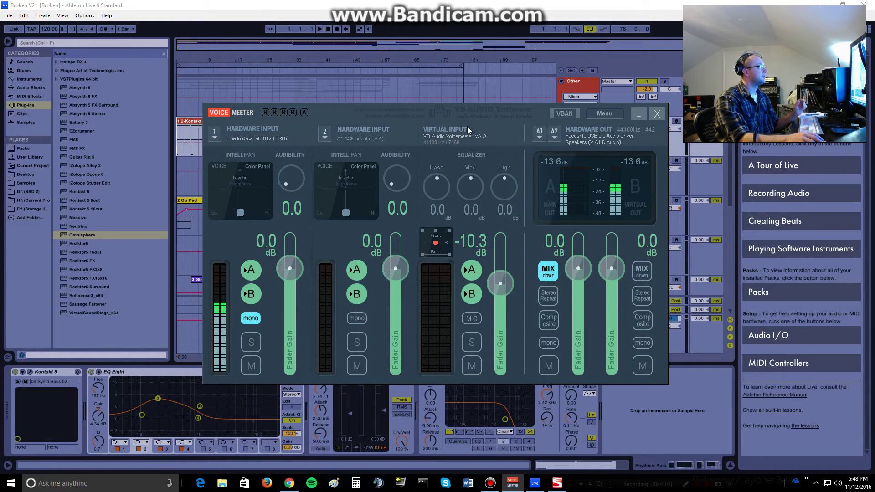
Nudge Voicemeeter right and recheck that Ableton's audio device is Voicemeeter Virtual ASIO.
drag(488, 117, 528, 120)
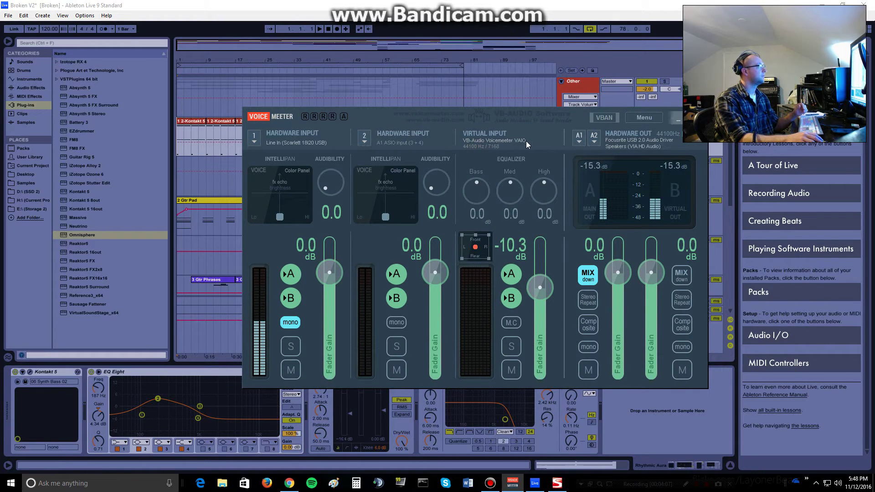
click(85, 15)
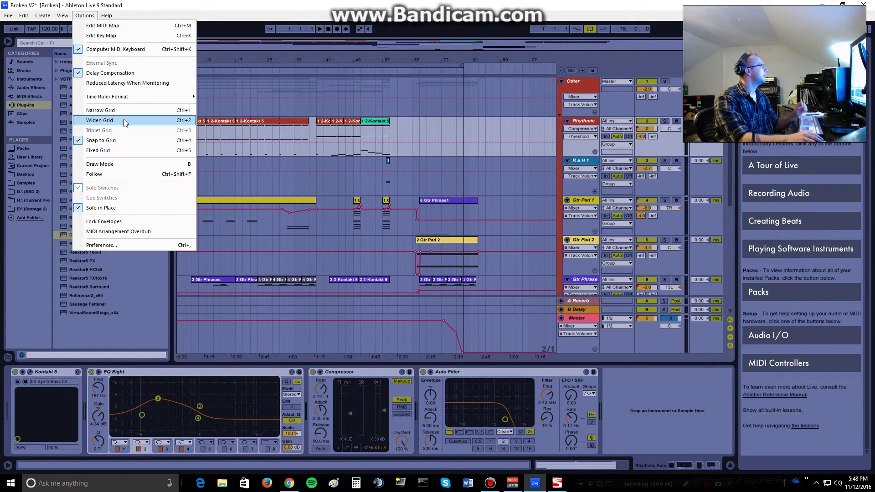
click(135, 246)
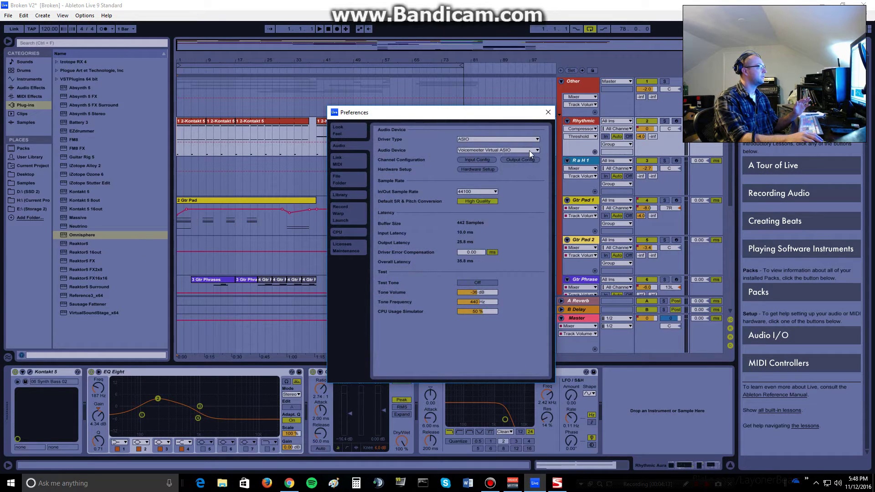
click(548, 112)
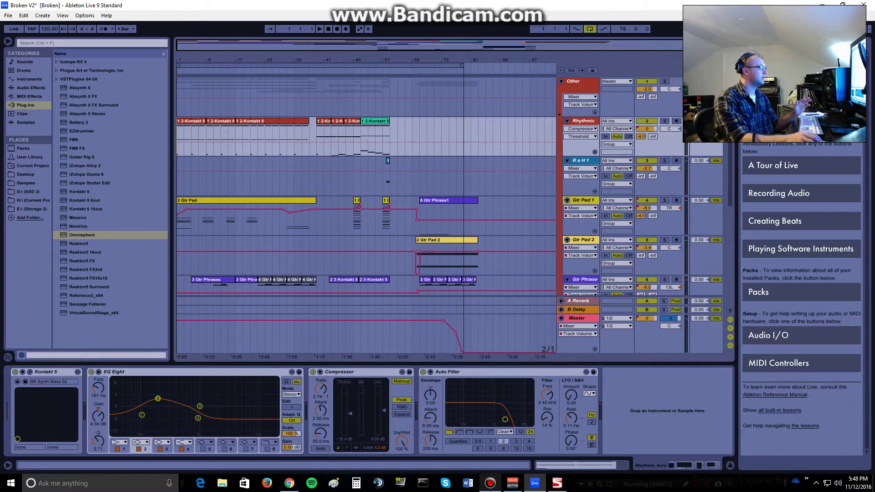
Bring Voicemeeter forward and confirm output A1 stays on the Focusrite USB 2.0 ASIO driver.
click(505, 483)
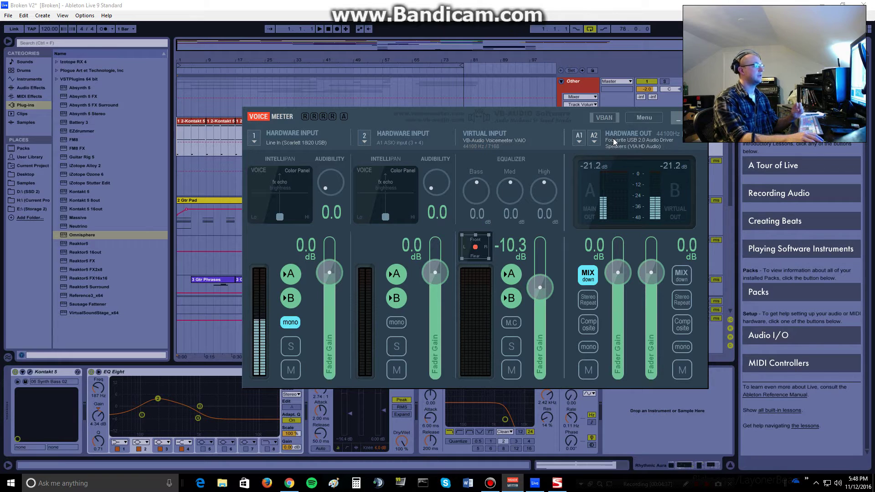
click(579, 139)
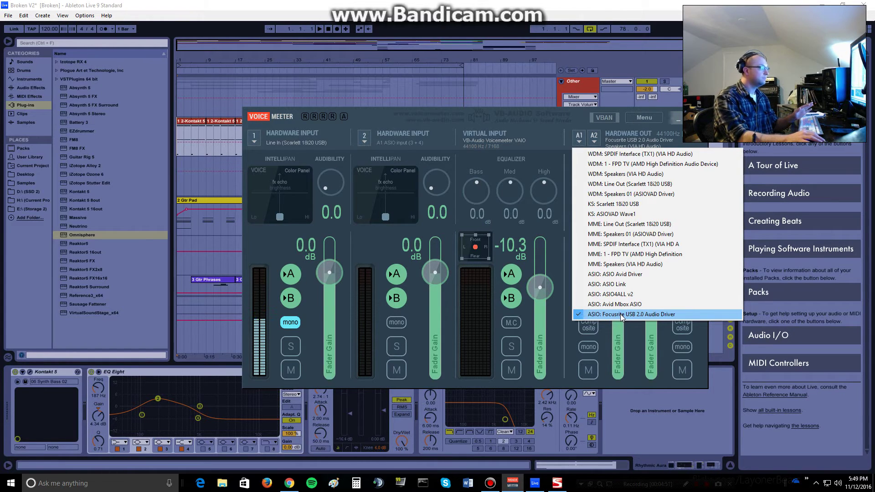
click(622, 314)
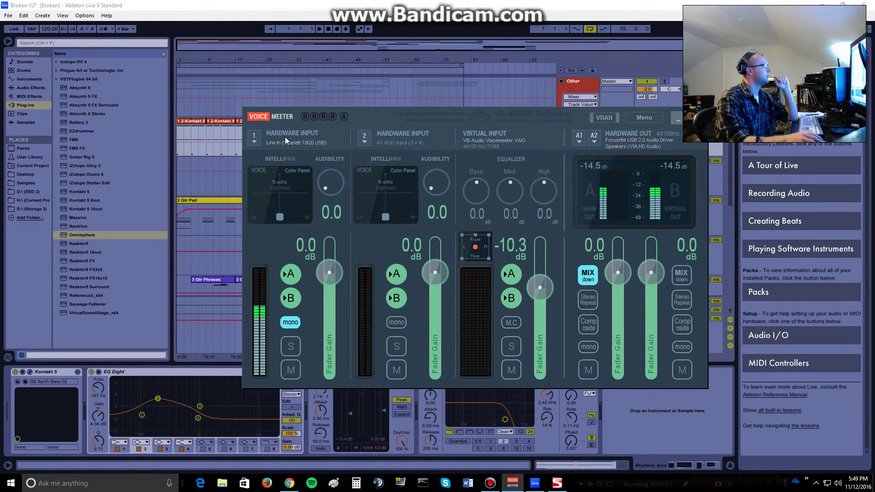
click(594, 141)
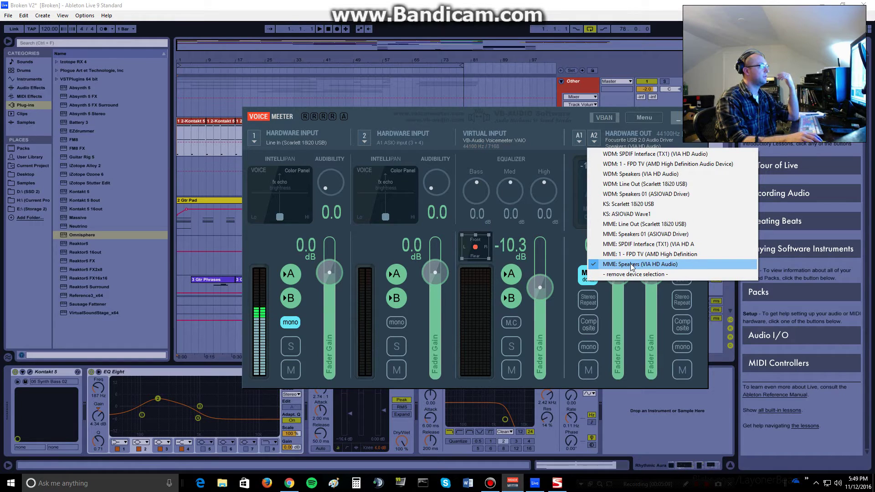
click(567, 248)
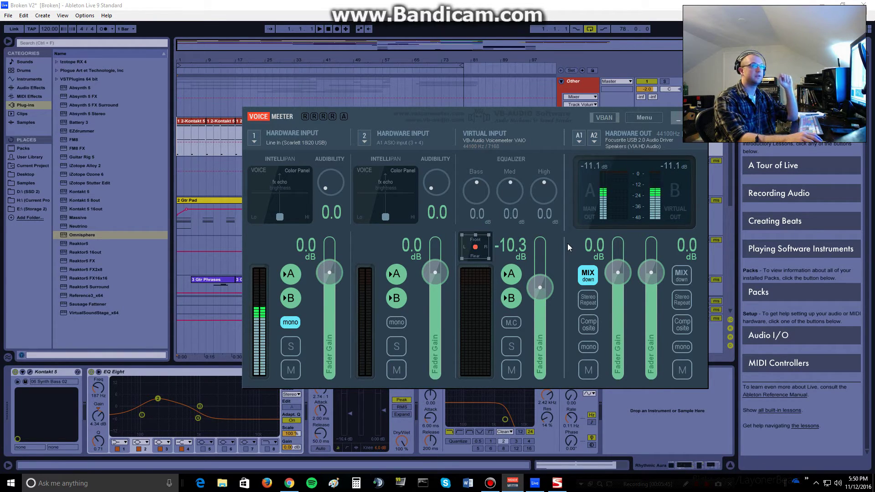
Bring up Bandicam, reposition it, and open the Logitech Webcam C930e overlay settings.
click(489, 483)
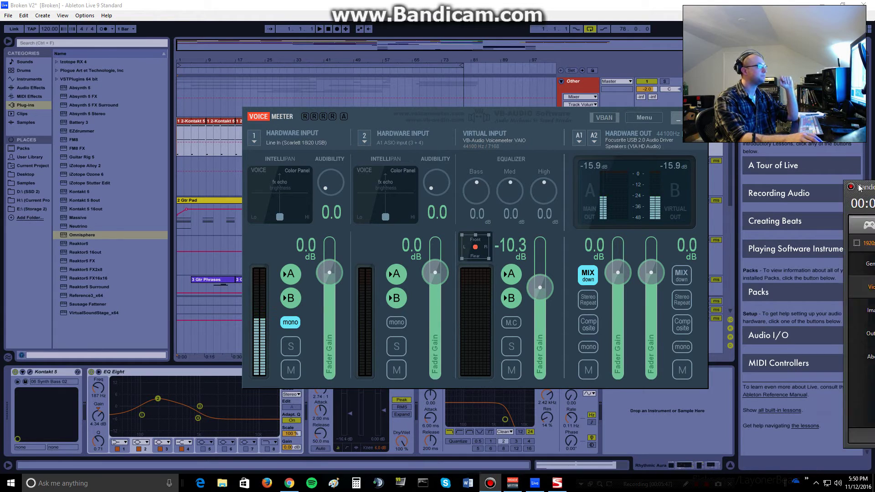
drag(449, 98, 386, 122)
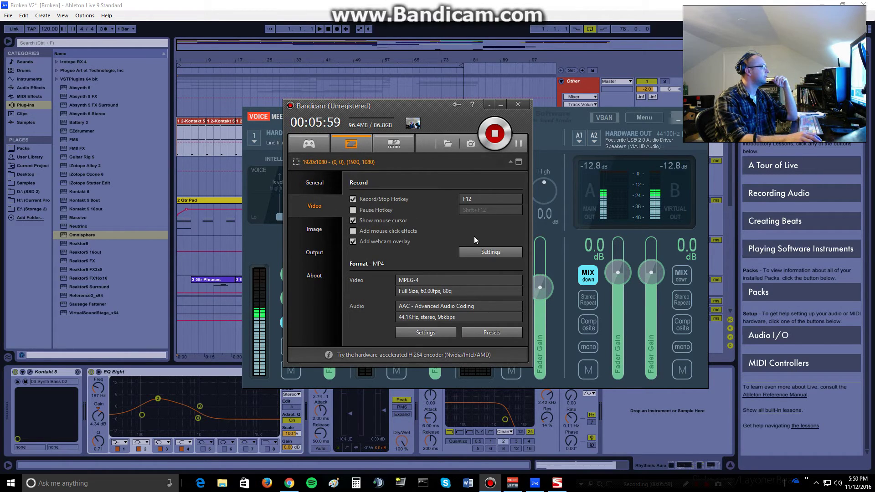
click(482, 252)
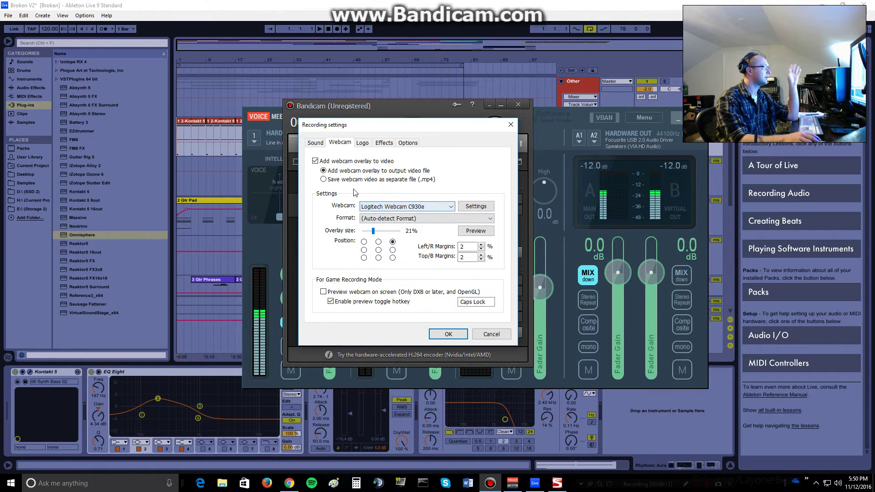
Review Bandicam's Sound settings: primary Speakers (VIA HD Audio), secondary device disabled.
click(314, 142)
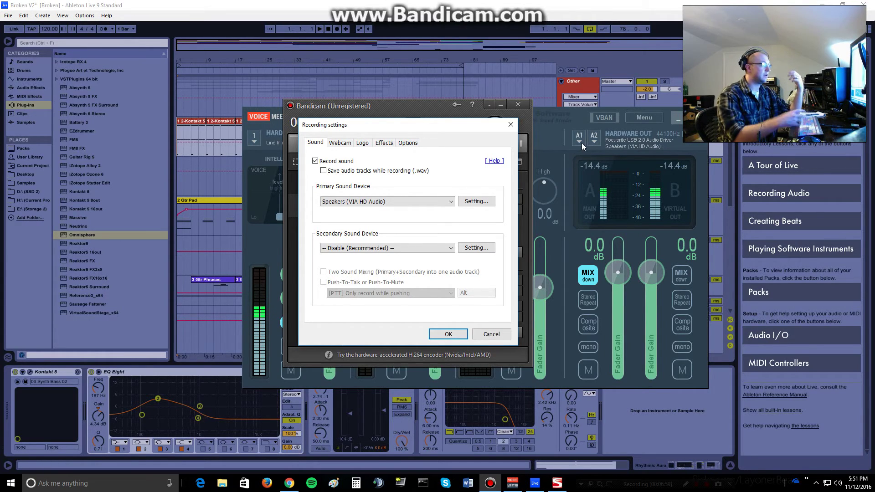
click(421, 84)
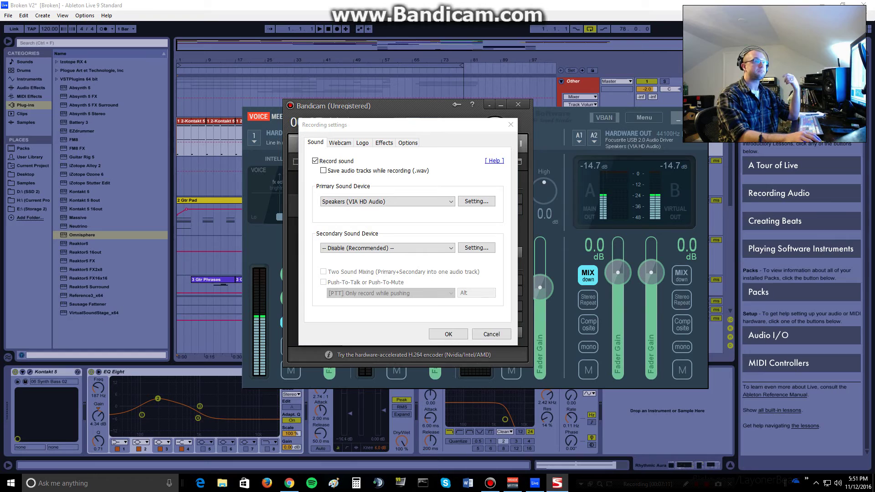
Drag Scarlett MixControl to the screen centre to review its Mix 1 routing.
drag(754, 177, 571, 111)
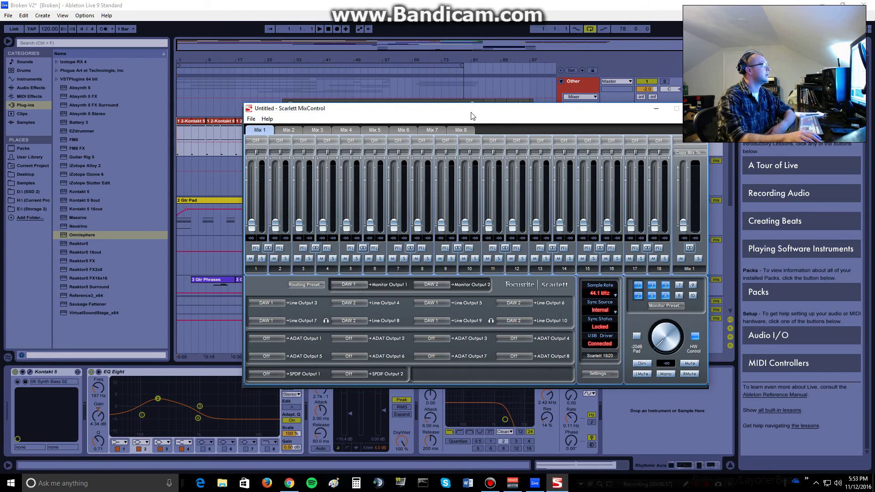
Move MixControl aside, confirm Bandicam's recording settings with OK, then bring Voicemeeter forward.
drag(472, 116, 493, 218)
click(428, 116)
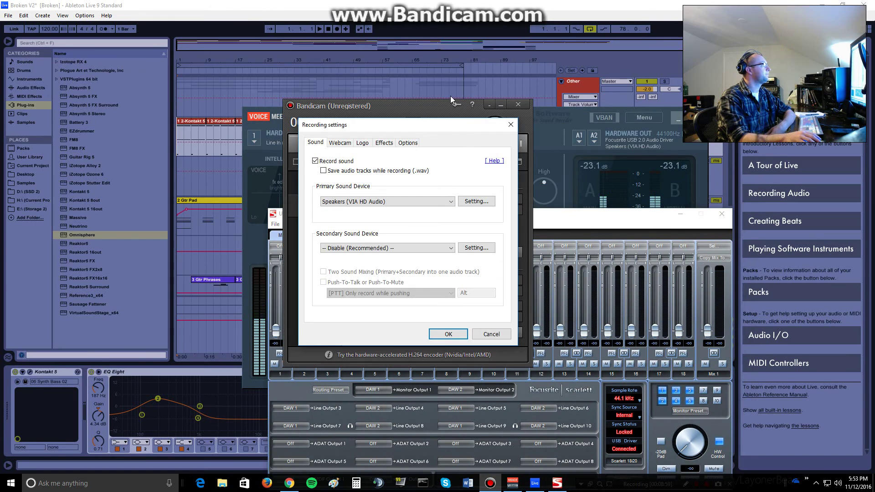
click(441, 334)
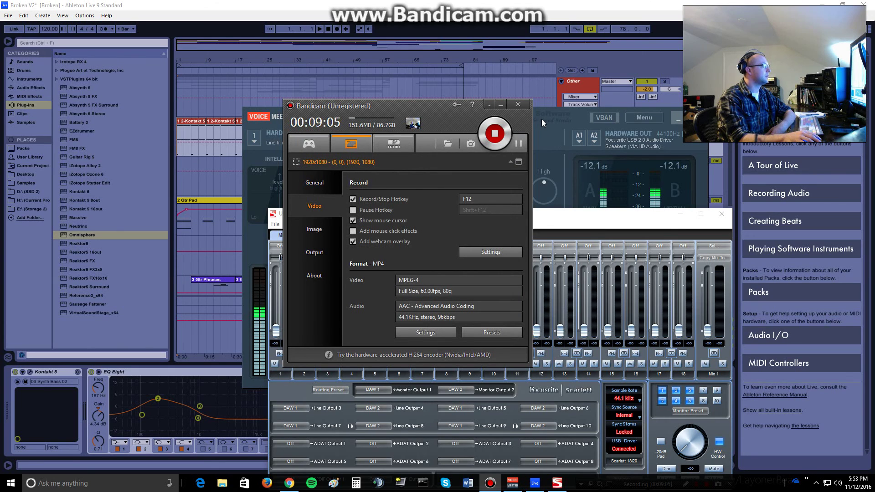
drag(541, 119, 558, 114)
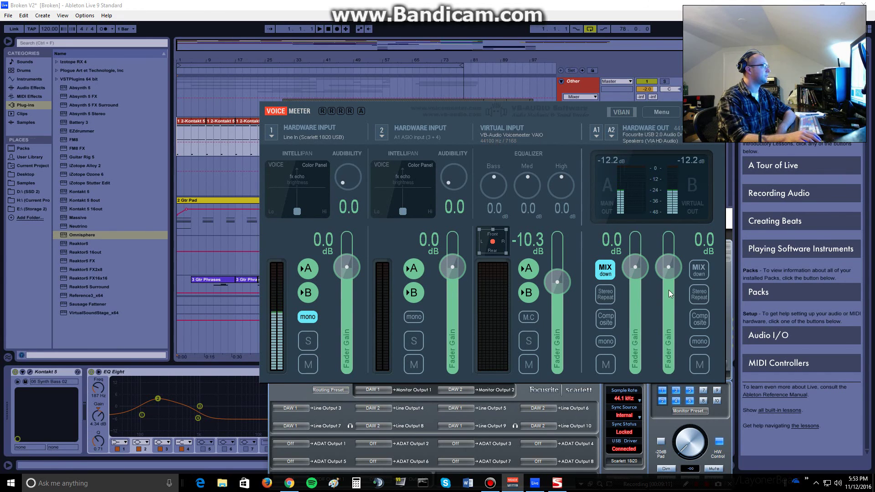
Nudge Voicemeeter up-left, then bring Bandicam's main window over it, shifted right.
drag(564, 110, 556, 101)
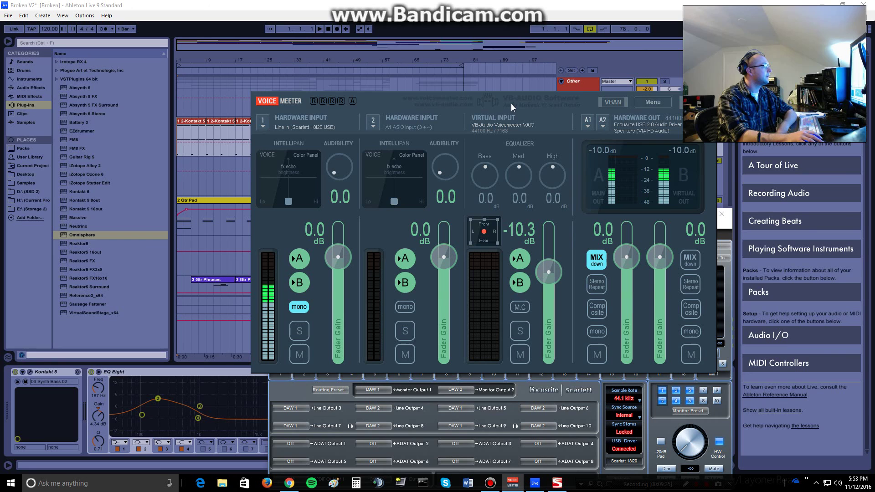
click(490, 483)
drag(431, 105, 529, 133)
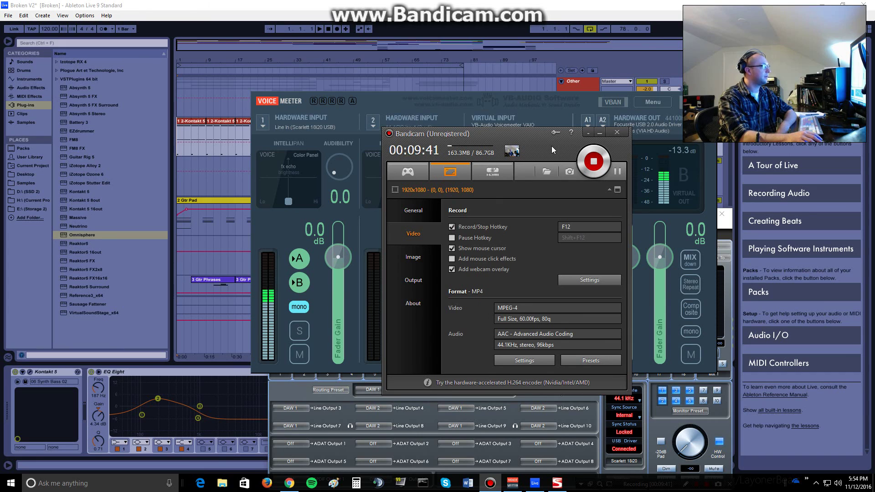